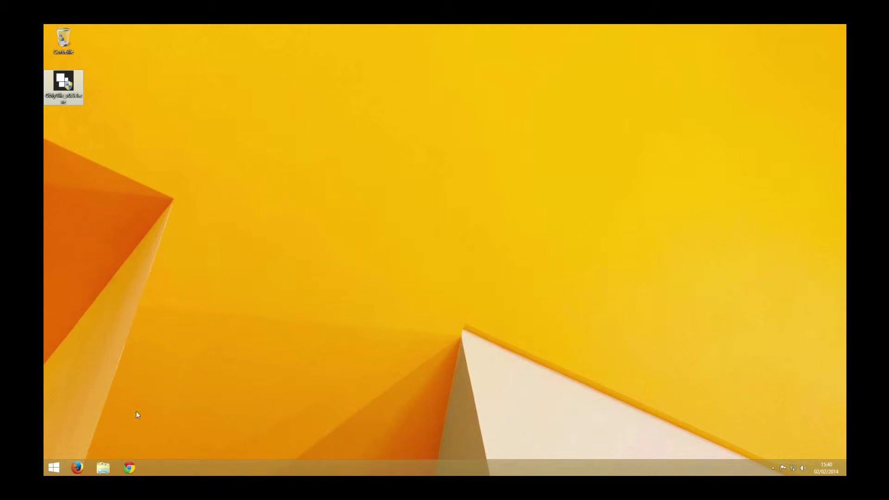
# View the Téléchargements folder in File Explorer, then close the window.
pyautogui.press('super+e')
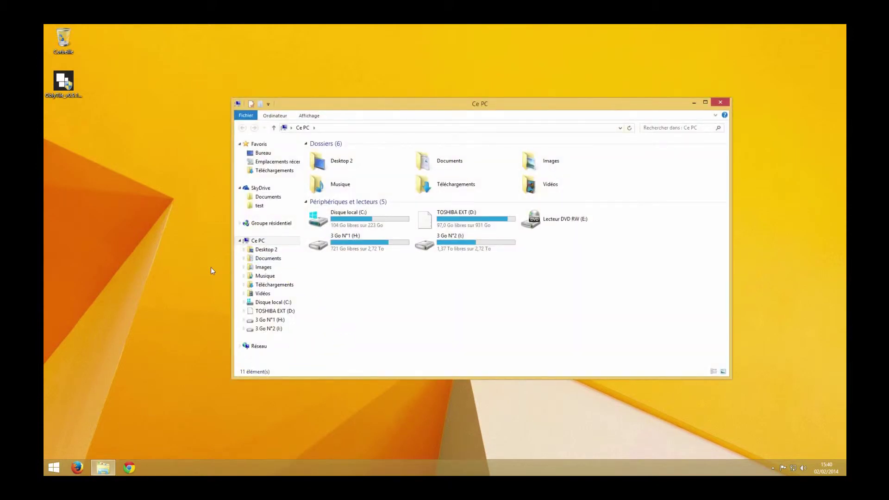
pyautogui.click(258, 286)
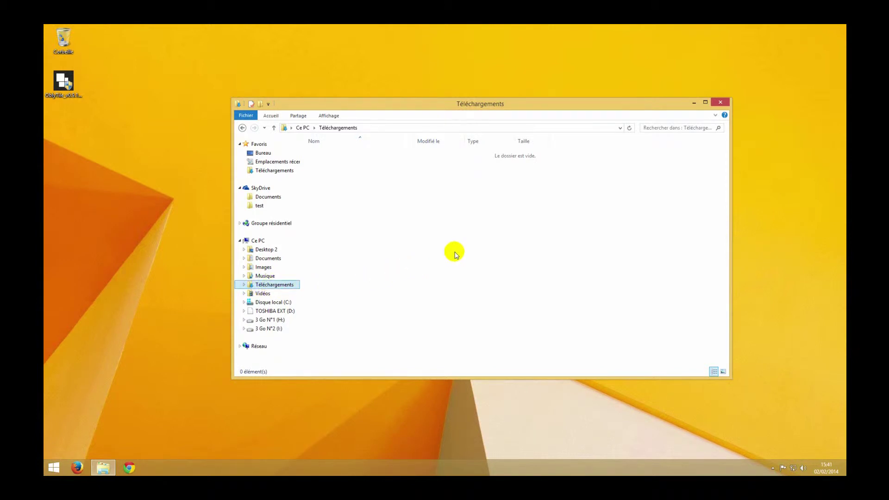
pyautogui.click(721, 103)
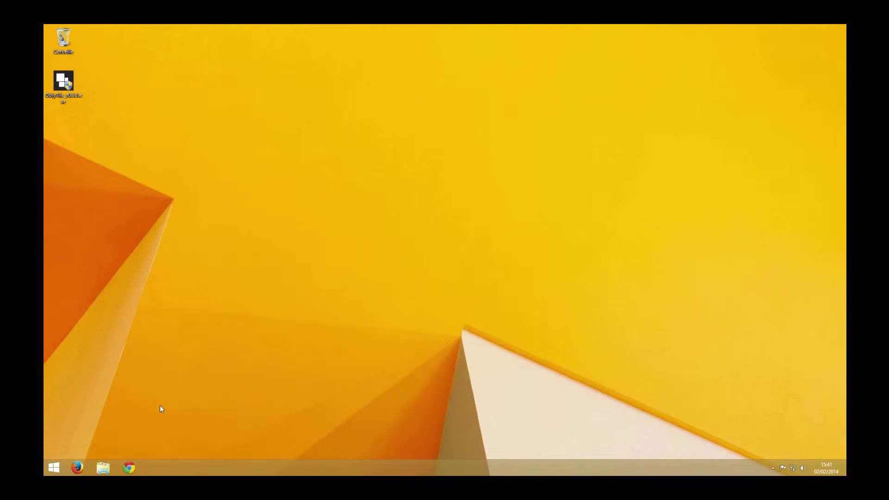
# Switch to Chrome, search Google for "dossier" and browse the image results.
pyautogui.click(130, 468)
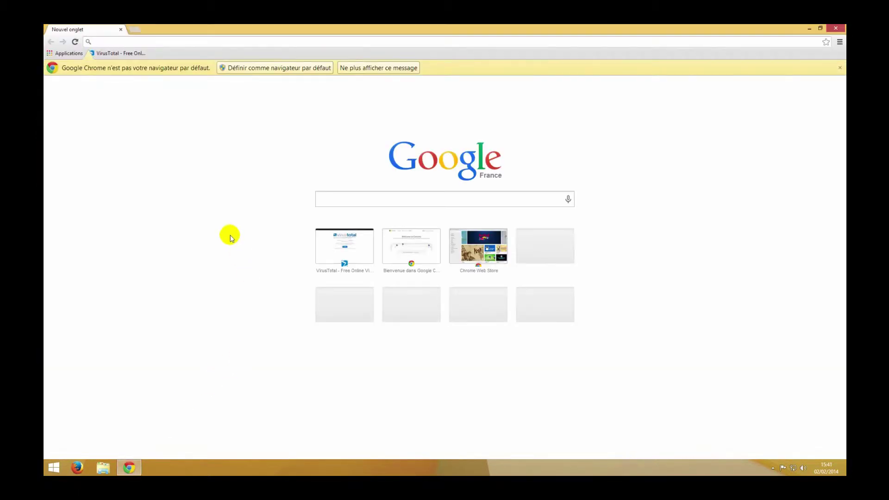
pyautogui.click(326, 198)
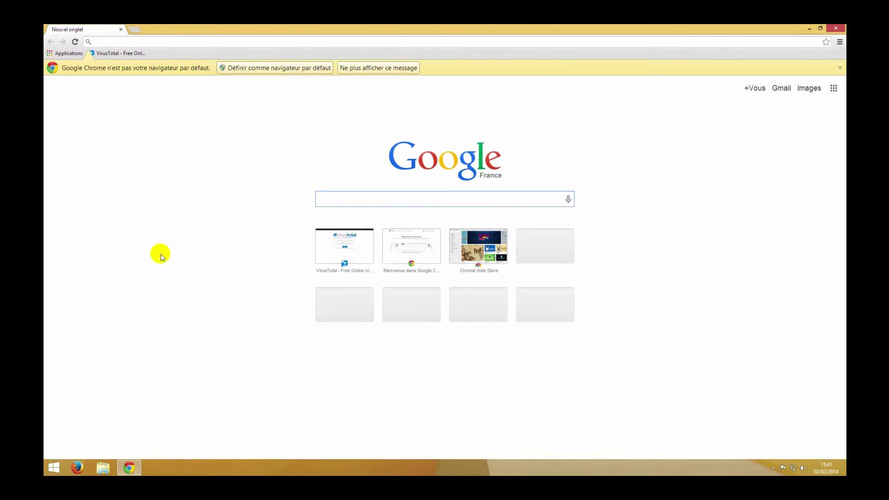
pyautogui.write('dossier')
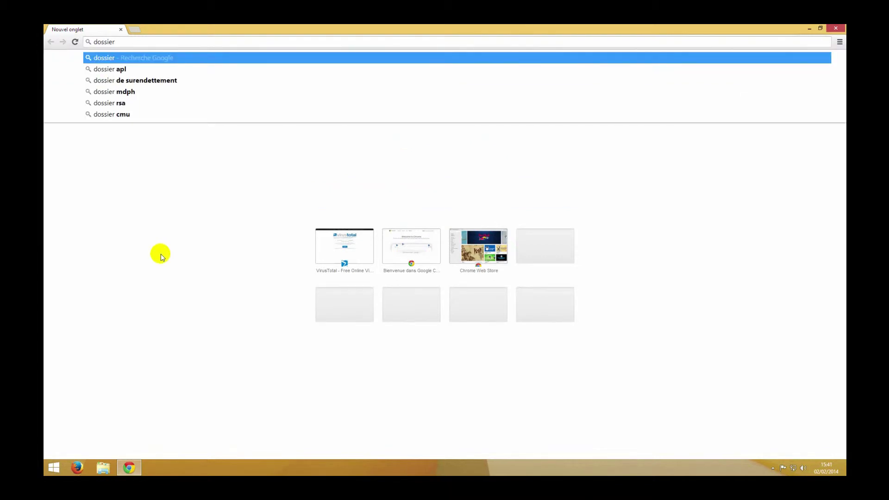
pyautogui.press('Return')
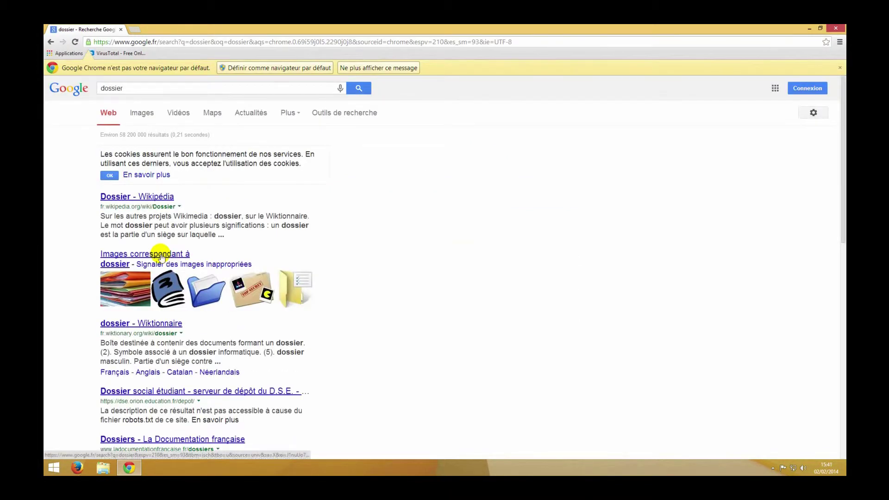
pyautogui.click(137, 114)
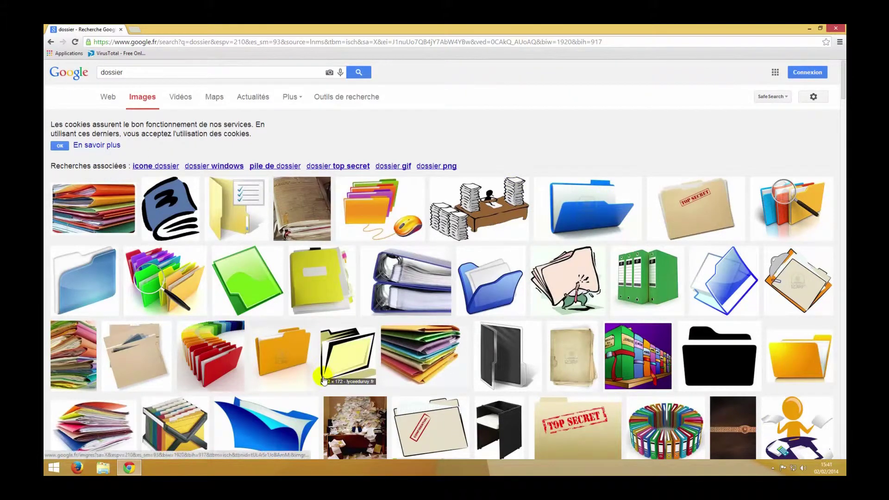
pyautogui.scroll(-5, 324, 380)
pyautogui.scroll(5, 259, 366)
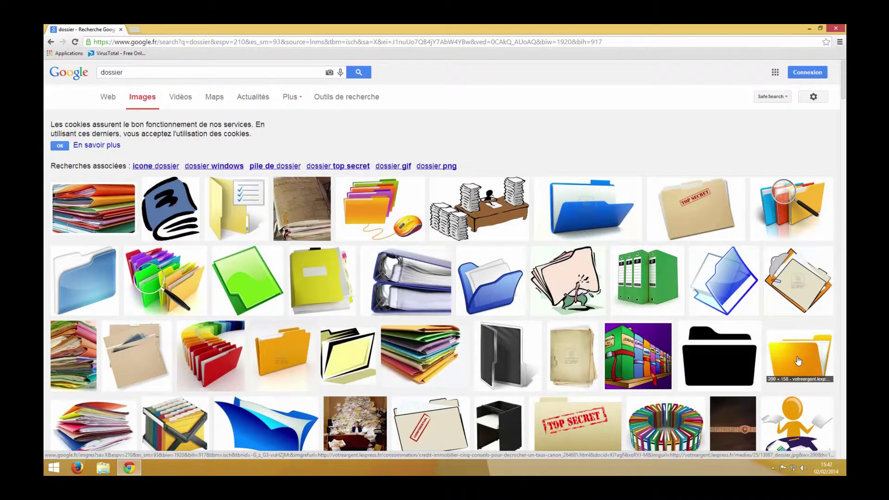
# Save the black folder icon image to the Bureau as dossier_318-10917.jpg and close the browser.
pyautogui.click(702, 357)
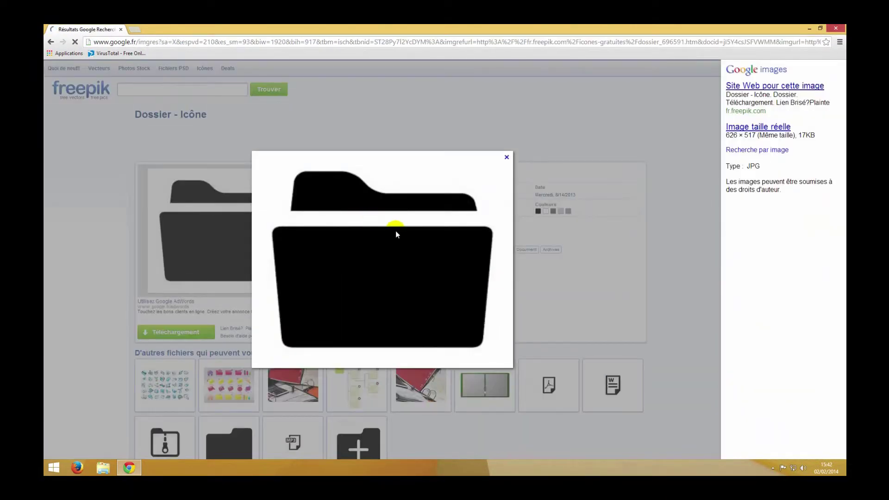
pyautogui.rightClick(384, 225)
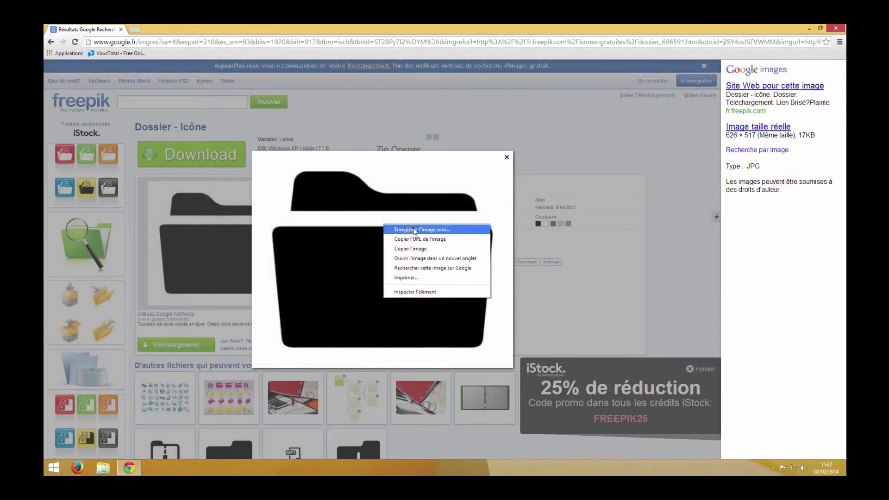
pyautogui.click(414, 230)
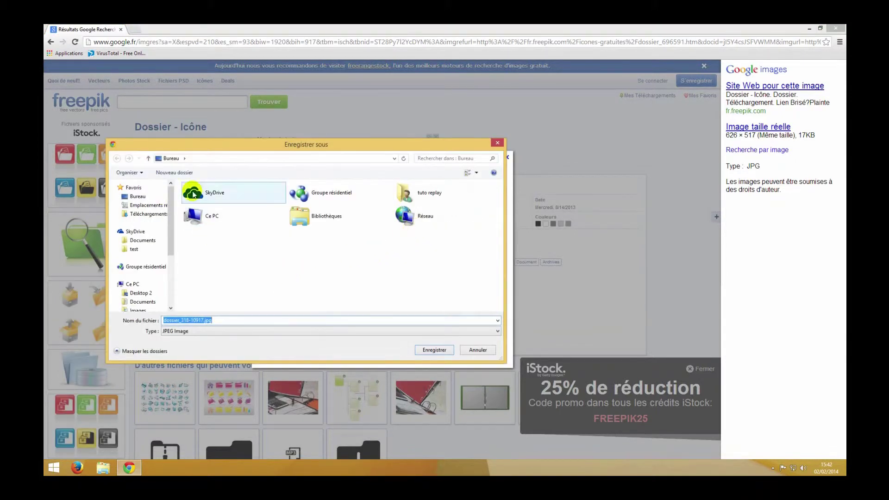
pyautogui.click(434, 350)
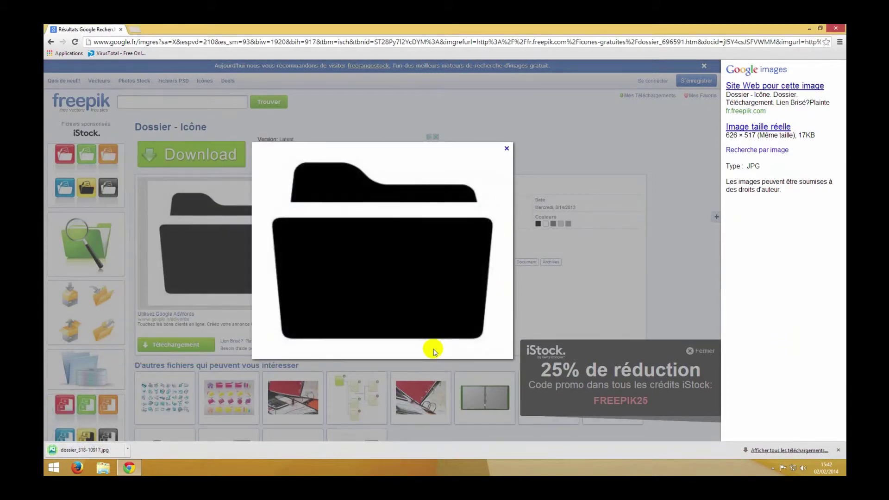
pyautogui.click(836, 29)
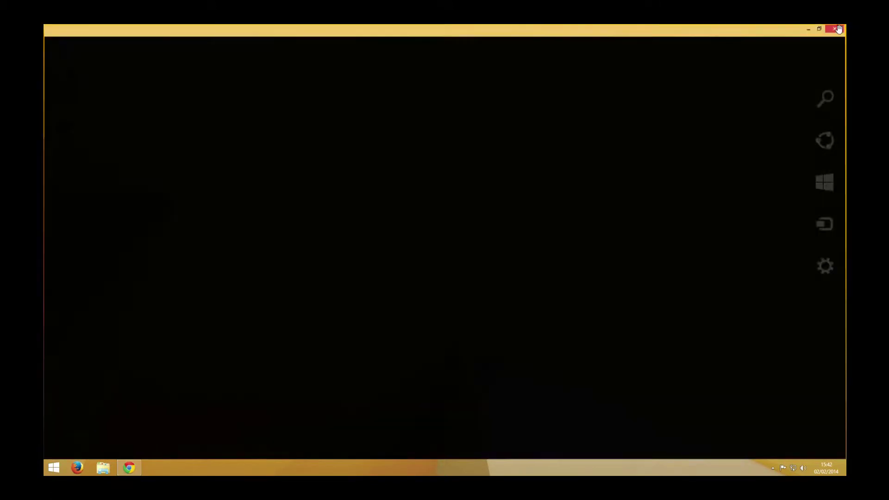
# Open the downloaded dossier_318-10917.jpg from the desktop in Paint.
pyautogui.click(65, 132)
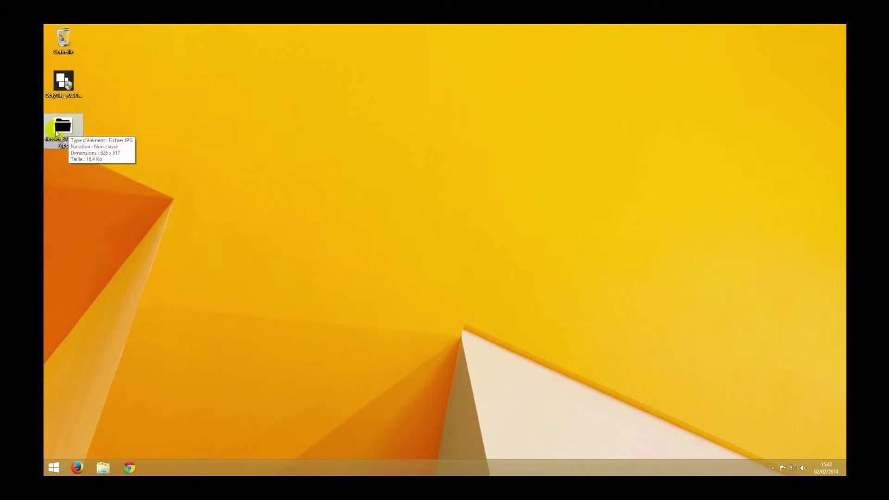
pyautogui.rightClick(66, 130)
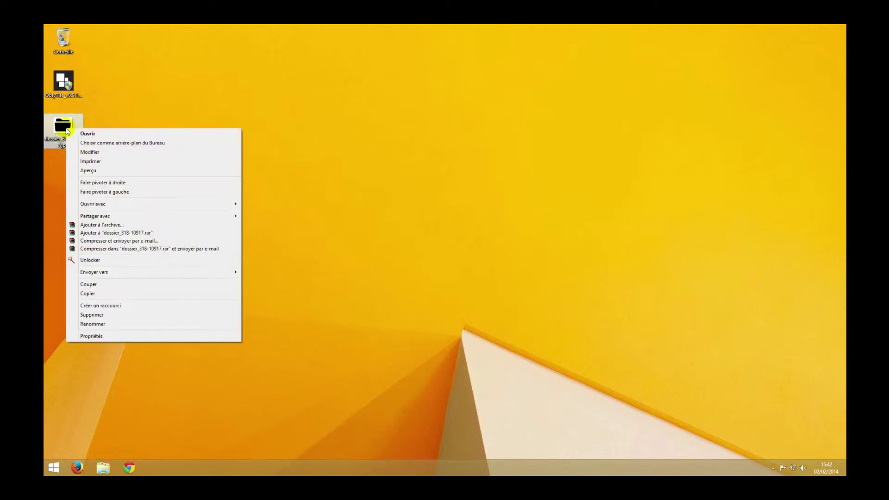
pyautogui.moveTo(119, 205)
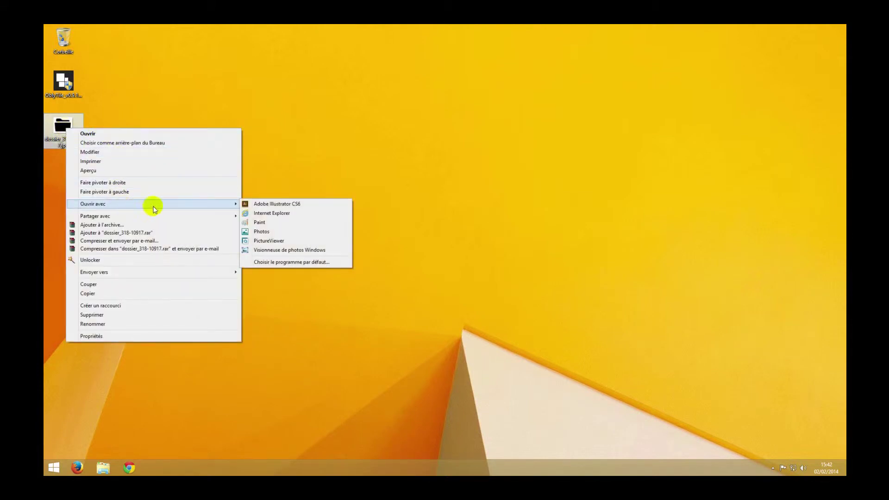
pyautogui.click(260, 223)
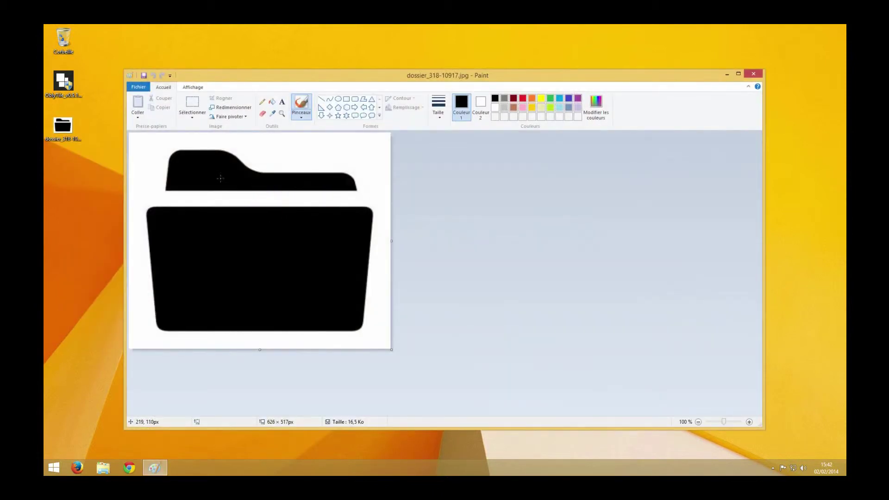
# Resize the image to 256 × 256 pixels without keeping its proportions.
pyautogui.click(233, 109)
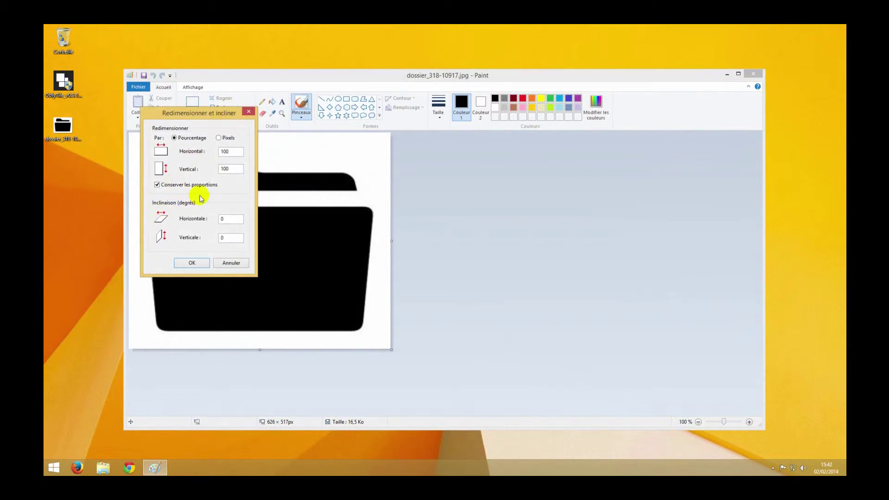
pyautogui.click(219, 138)
pyautogui.click(233, 152)
pyautogui.doubleClick(234, 152)
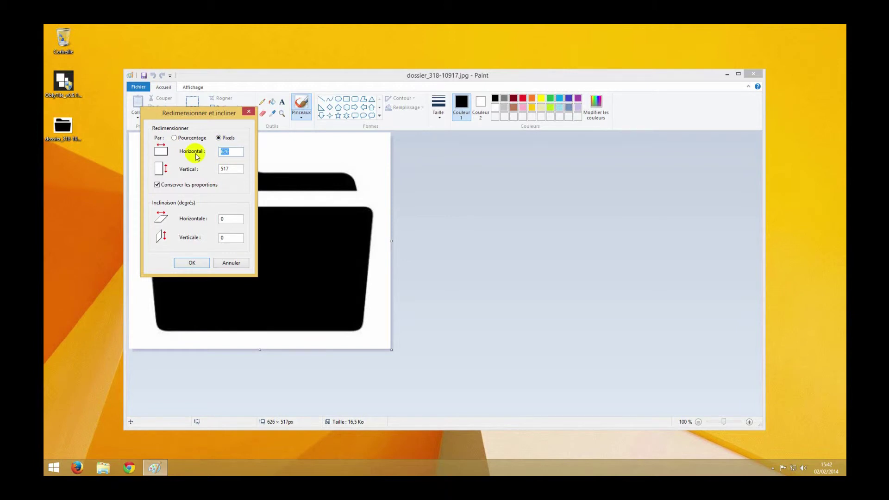
pyautogui.write('256')
pyautogui.click(157, 185)
pyautogui.doubleClick(225, 168)
pyautogui.write('25')
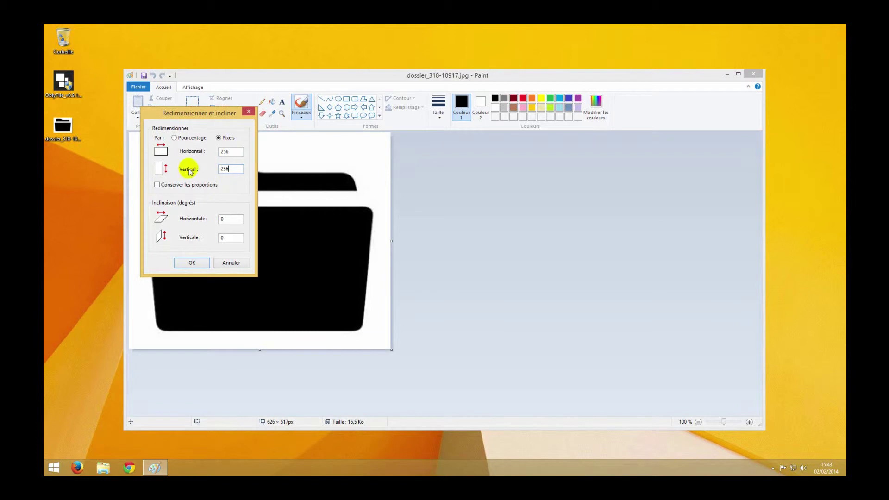
pyautogui.click(199, 263)
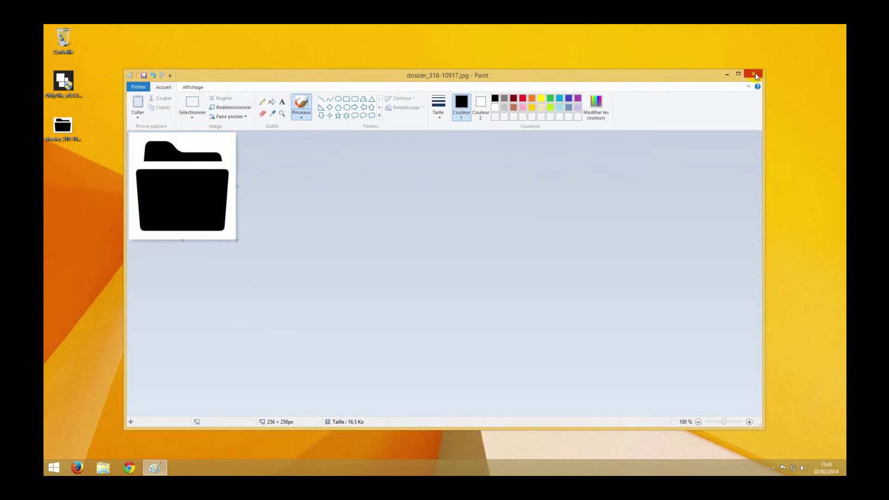
# Save the resized image under its existing name and close Paint.
pyautogui.click(138, 87)
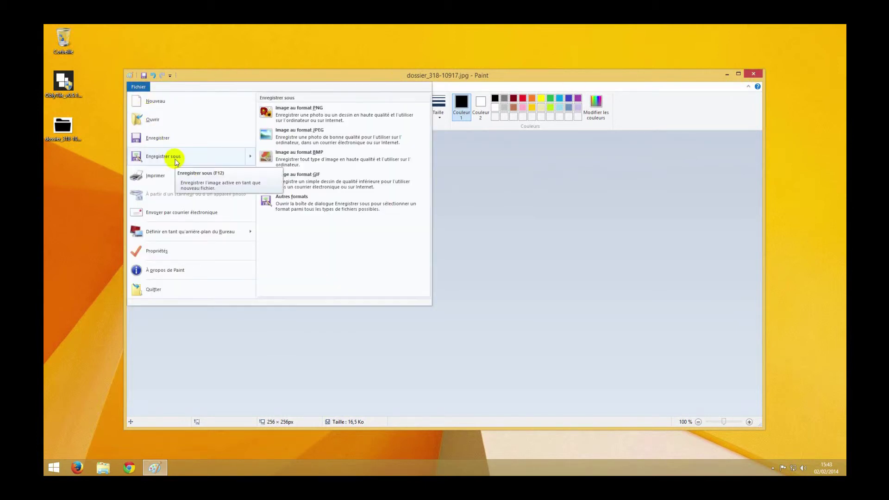
pyautogui.click(160, 139)
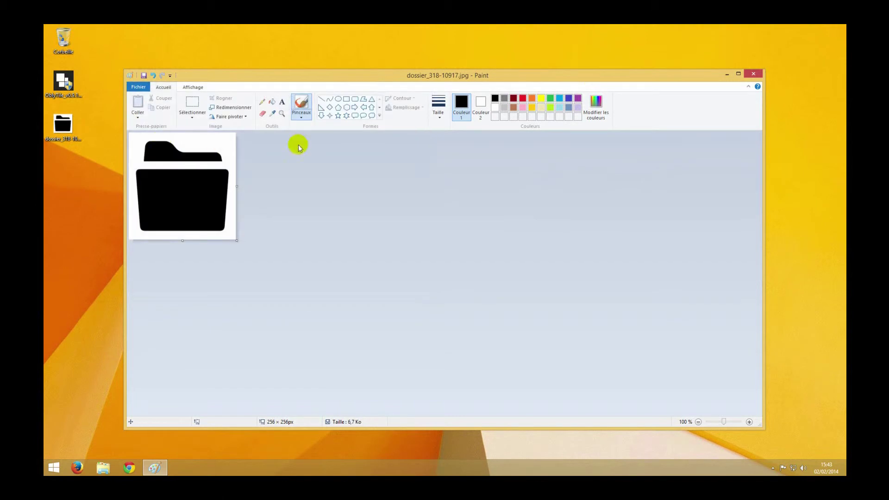
pyautogui.click(753, 74)
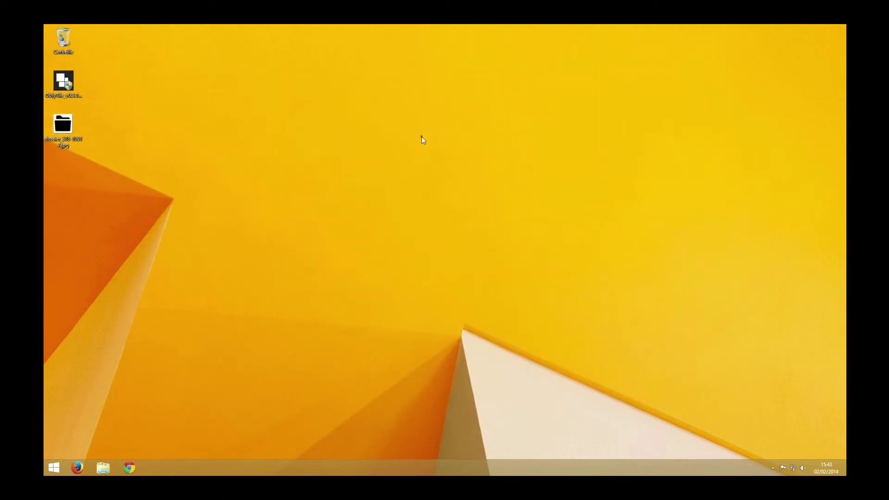
# Launch OblyTile from the desktop and move its window closer to the desktop icons.
pyautogui.click(64, 127)
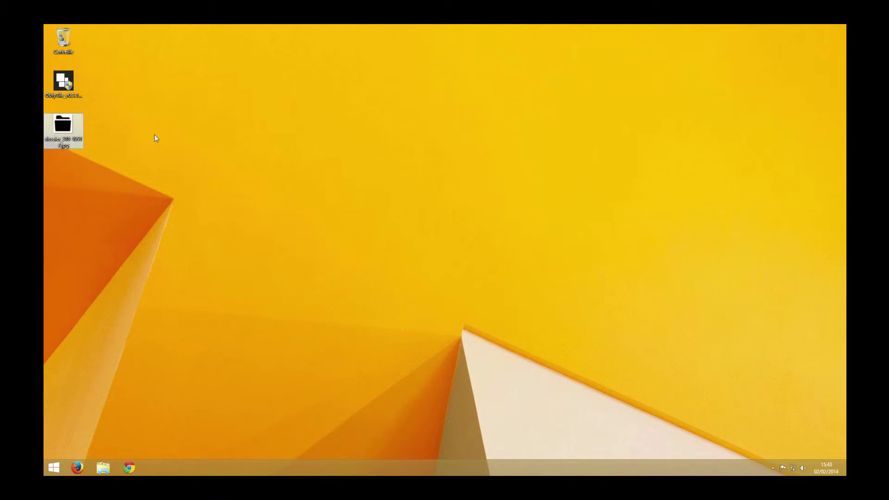
pyautogui.doubleClick(66, 90)
pyautogui.click(67, 90)
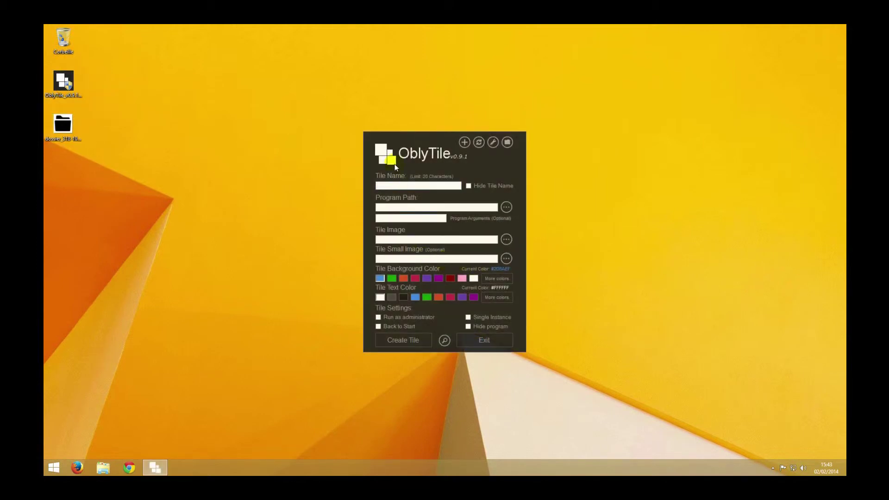
pyautogui.moveTo(411, 138); pyautogui.dragTo(257, 110)
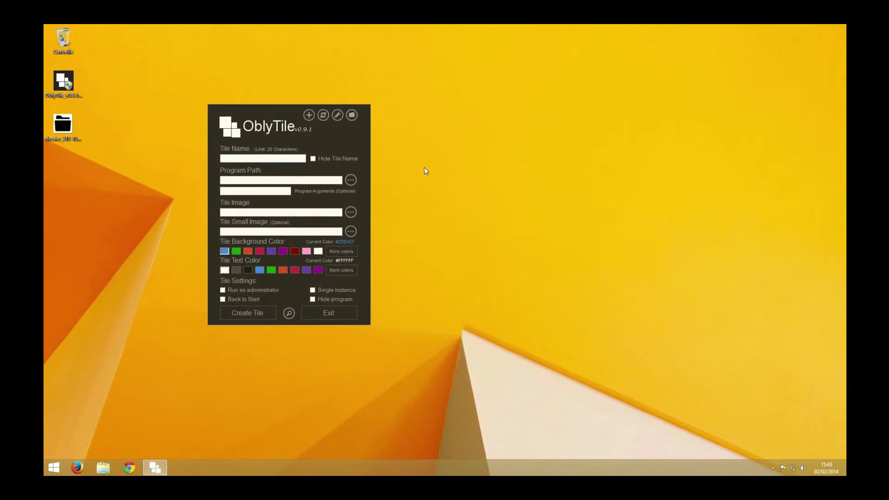
# Name the tile "dossier telech".
pyautogui.write('ier')
pyautogui.write(' tlchargement')
pyautogui.press('BackSpace')
pyautogui.press('BackSpace')
pyautogui.press('BackSpace')
pyautogui.press('BackSpace')
pyautogui.press('BackSpace')
pyautogui.press('BackSpace')
pyautogui.press('BackSpace')
pyautogui.write('ch')
# Set the tile's program path to the Téléchargements folder.
pyautogui.click(352, 180)
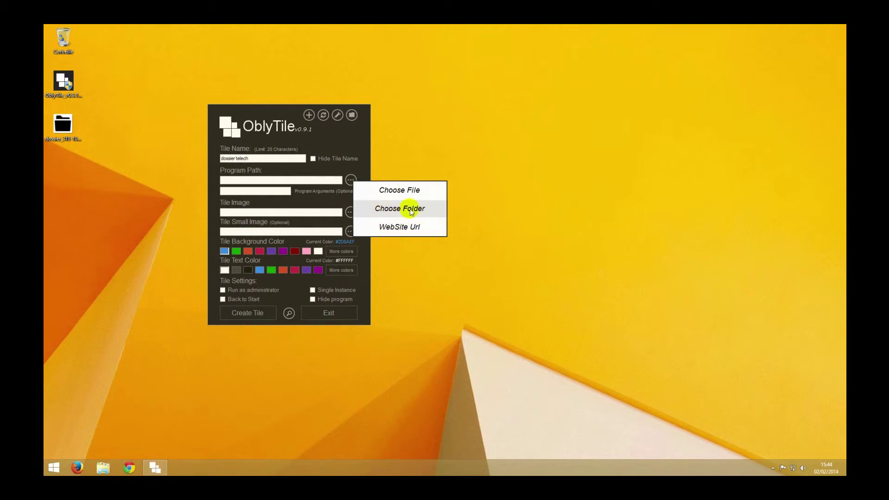
pyautogui.click(396, 212)
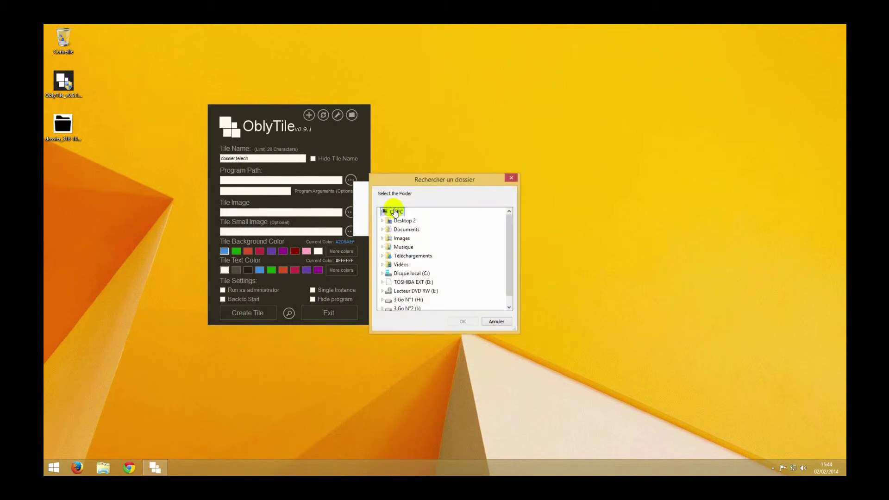
pyautogui.click(393, 255)
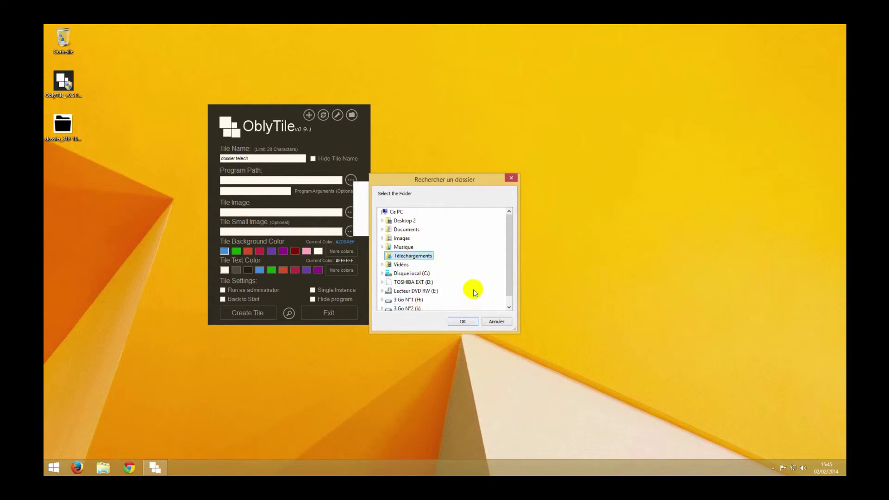
pyautogui.click(463, 323)
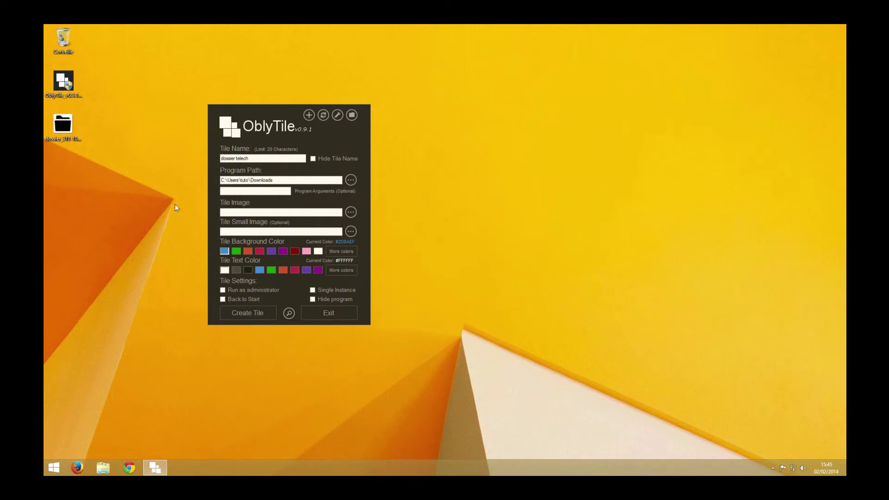
# Set the tile image to dossier_318-10917.jpg from the Desktop 2 folder.
pyautogui.click(228, 213)
pyautogui.click(351, 212)
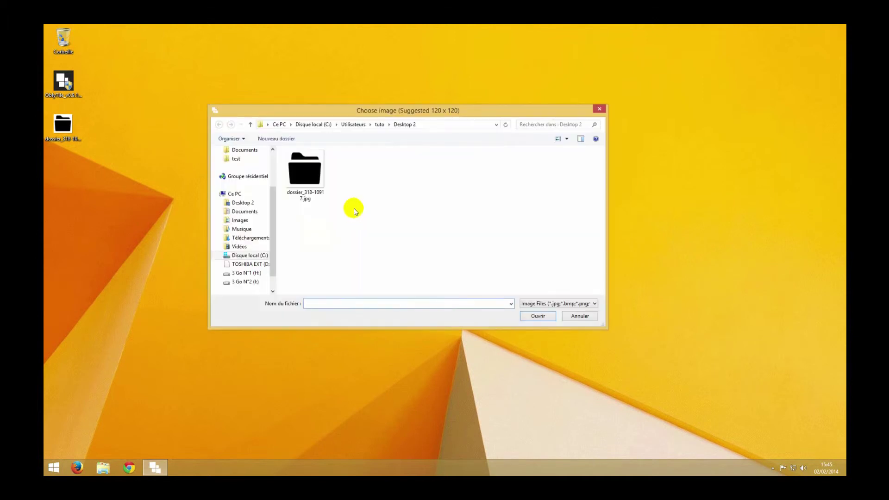
pyautogui.click(306, 178)
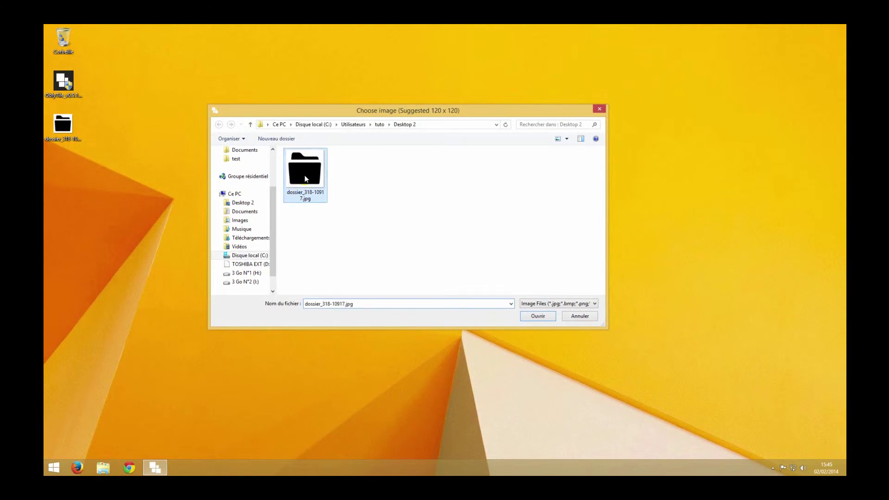
pyautogui.click(537, 315)
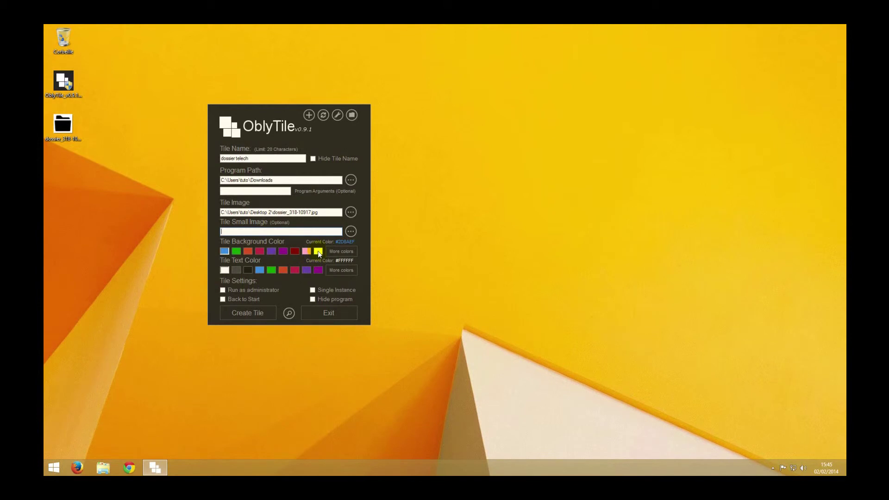
# Create the tile with a white background, blue text and the Single Instance setting enabled.
pyautogui.click(318, 251)
pyautogui.click(248, 270)
pyautogui.click(260, 271)
pyautogui.click(313, 290)
pyautogui.click(256, 313)
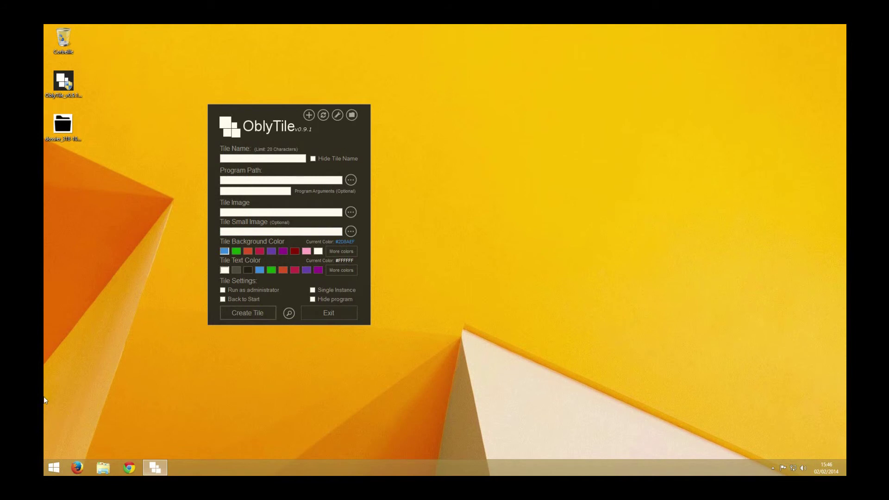
# Test the new "dossier telech" tile from the Start screen, then close the Téléchargements folder window it opens.
pyautogui.click(54, 466)
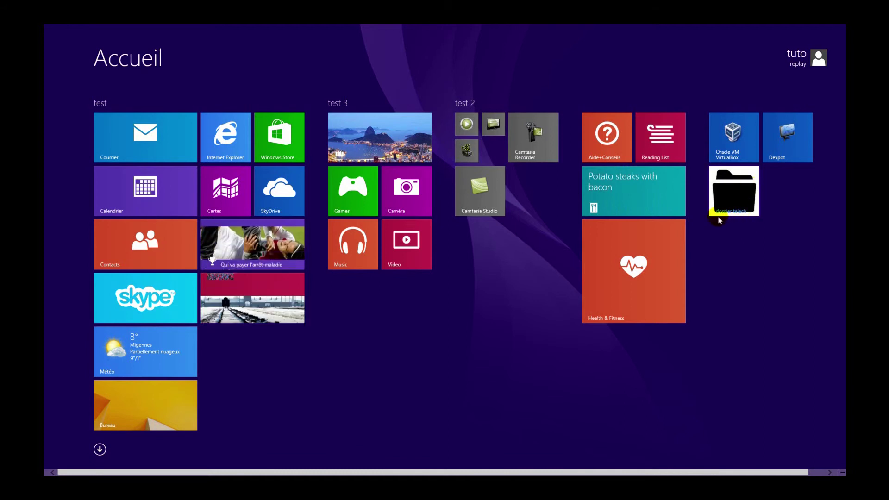
pyautogui.click(737, 194)
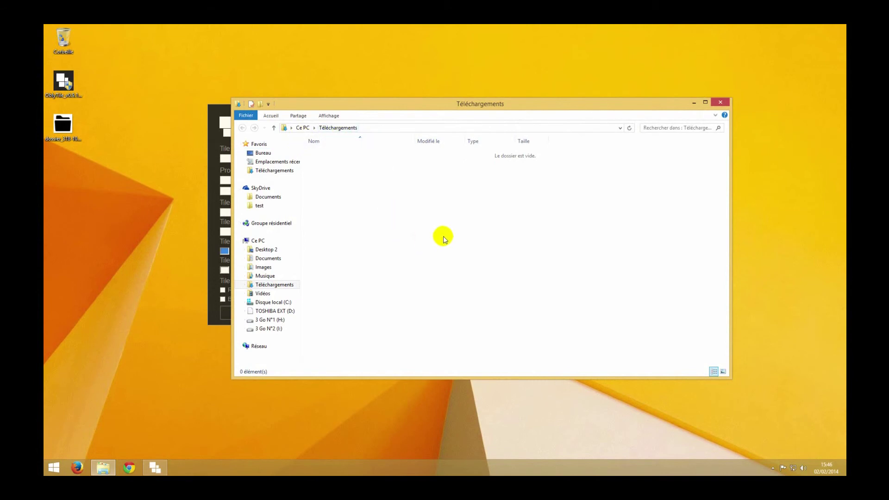
pyautogui.moveTo(439, 104); pyautogui.dragTo(377, 159)
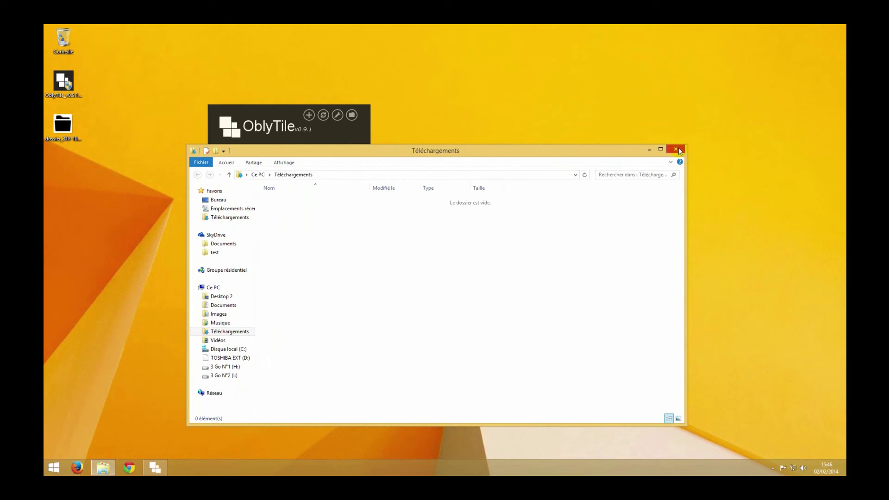
pyautogui.moveTo(491, 153); pyautogui.dragTo(454, 157)
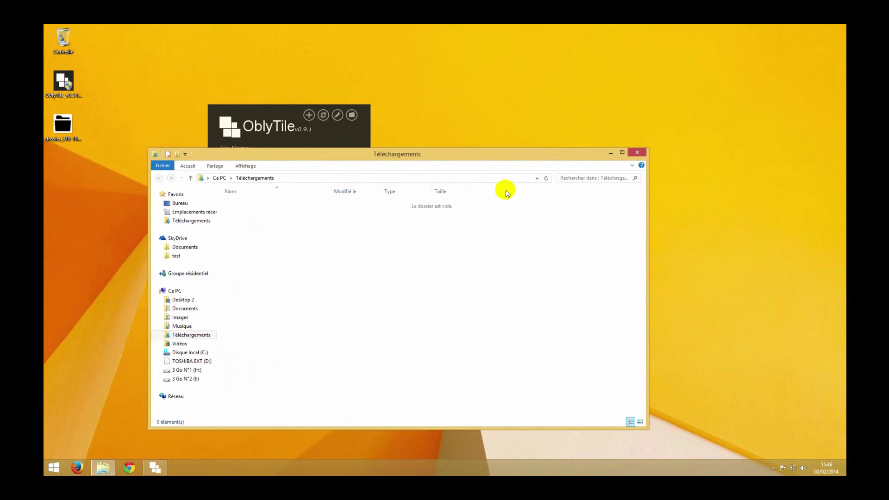
pyautogui.click(637, 153)
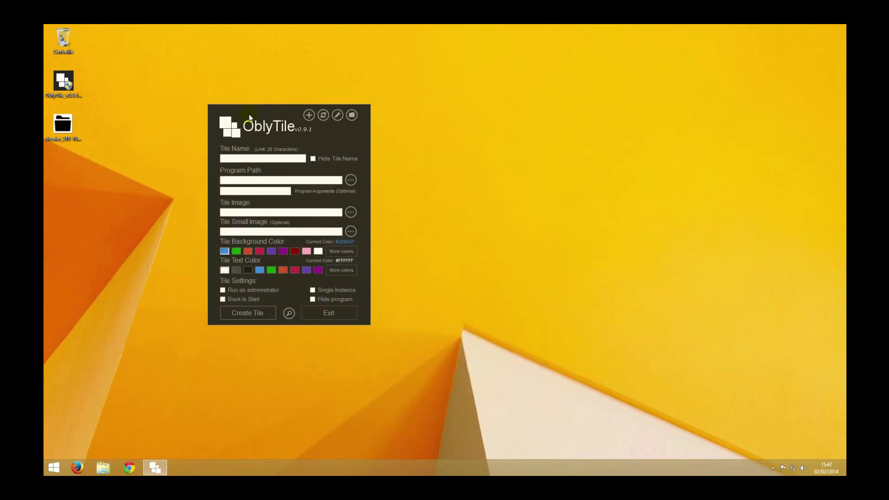
# Review the new folder tile on the Start screen again and return to the desktop.
pyautogui.click(54, 469)
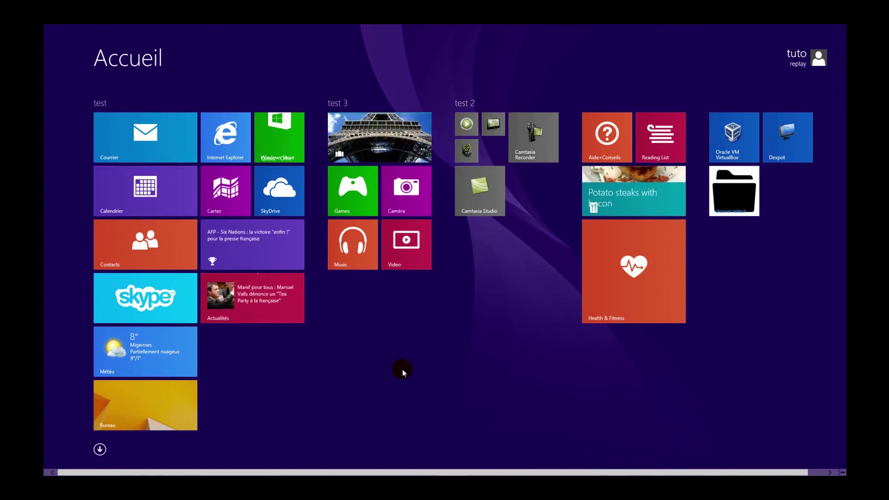
pyautogui.click(154, 404)
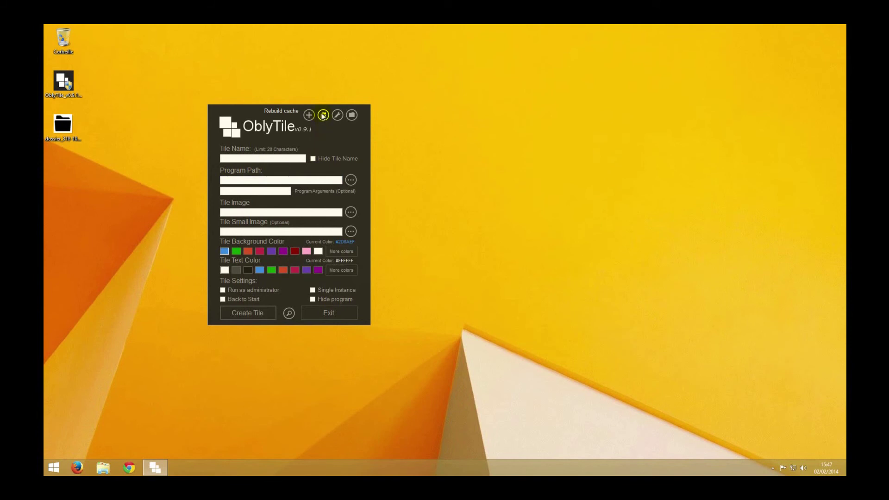
pyautogui.click(54, 465)
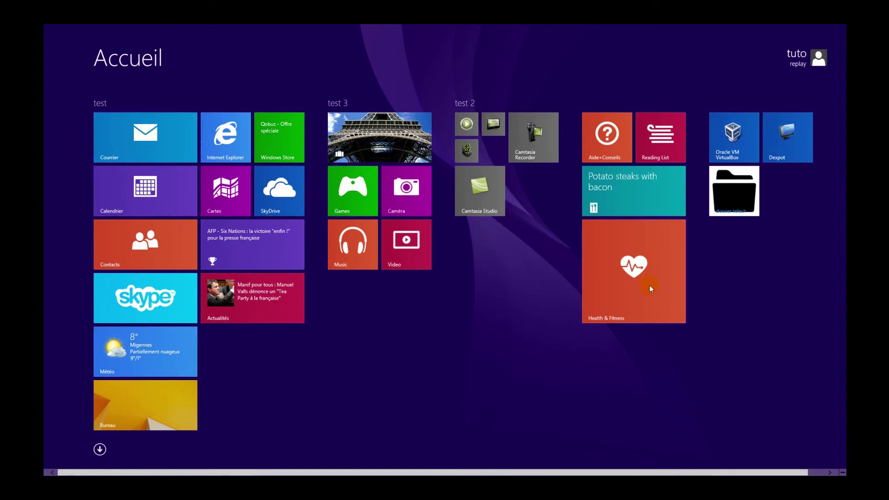
pyautogui.click(173, 405)
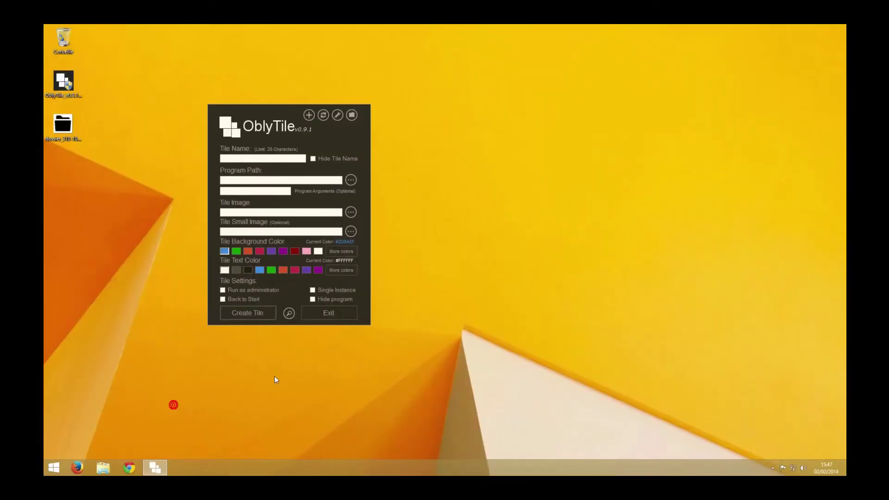
pyautogui.moveTo(263, 111); pyautogui.dragTo(293, 106)
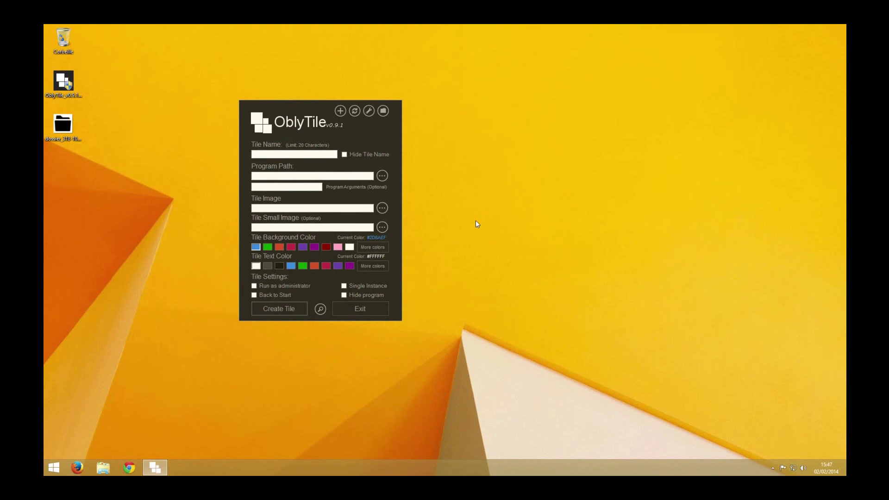
pyautogui.moveTo(289, 106); pyautogui.dragTo(241, 98)
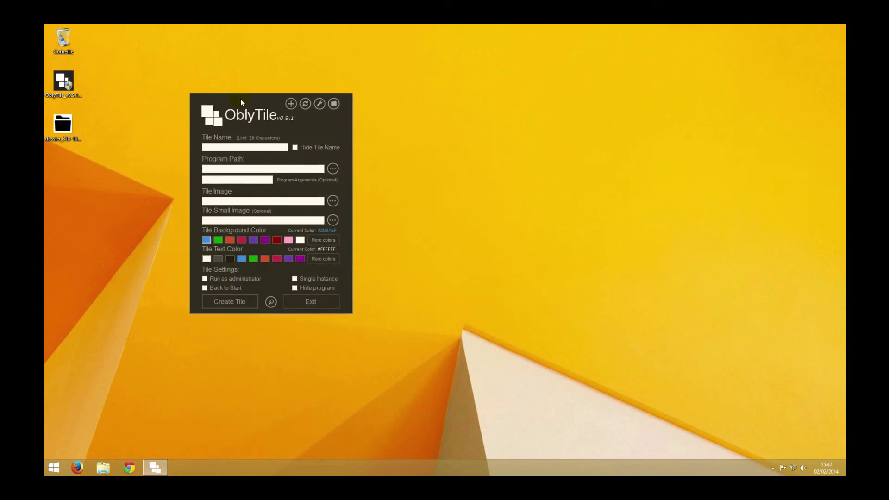